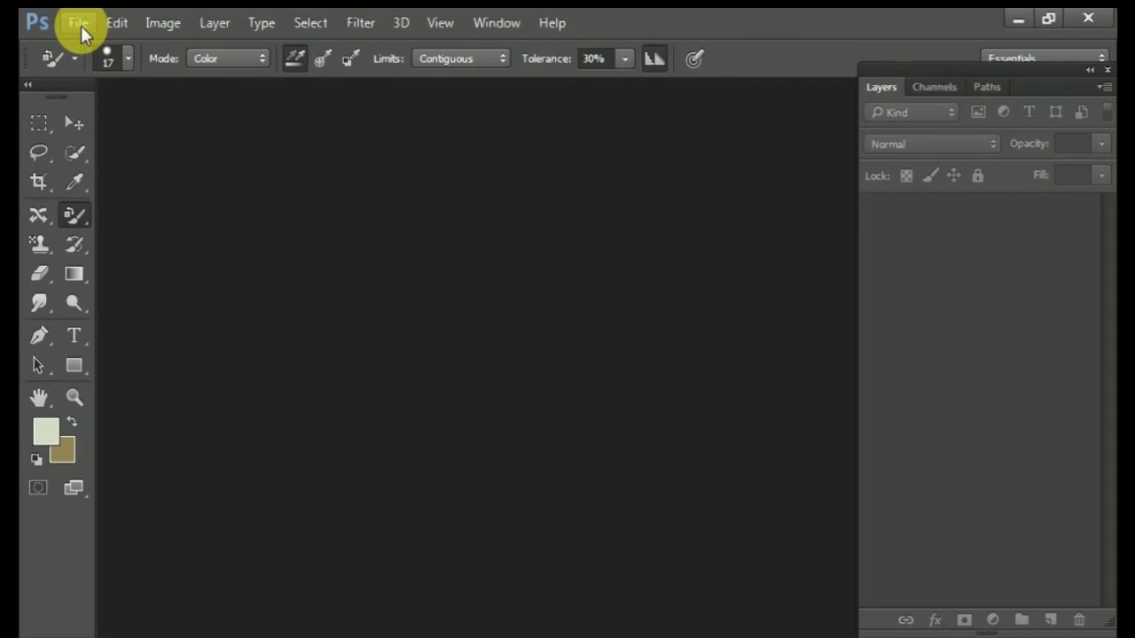
# Step: Open the blonde portrait wallpaper JPEG from the Desktop, dismissing the 3D video-memory warning
pyautogui.click(79, 24)
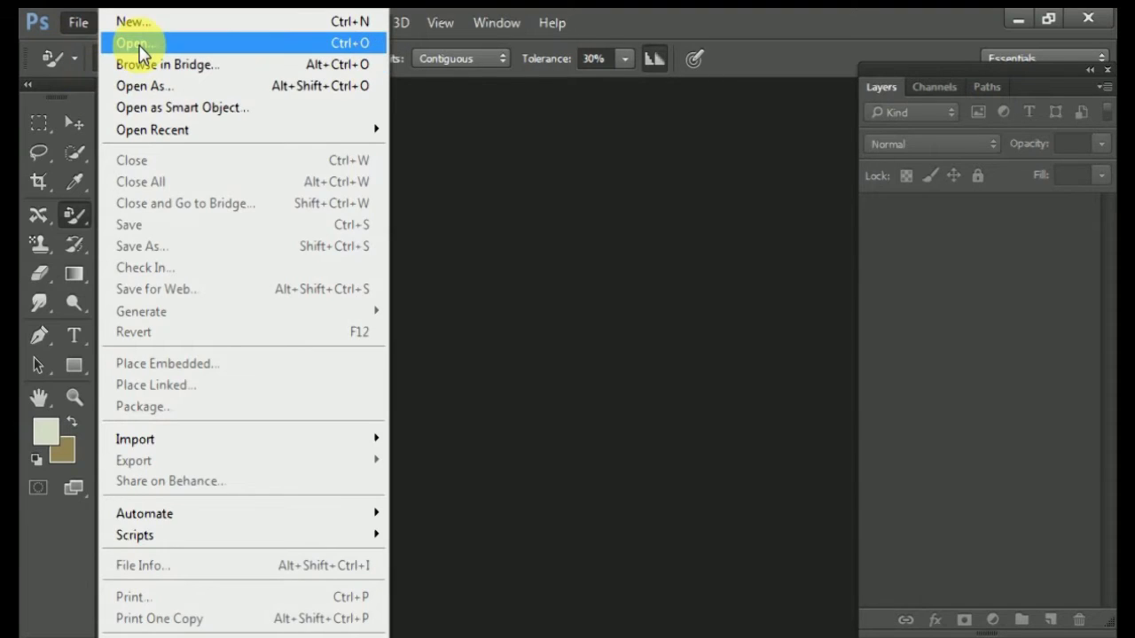
pyautogui.click(133, 43)
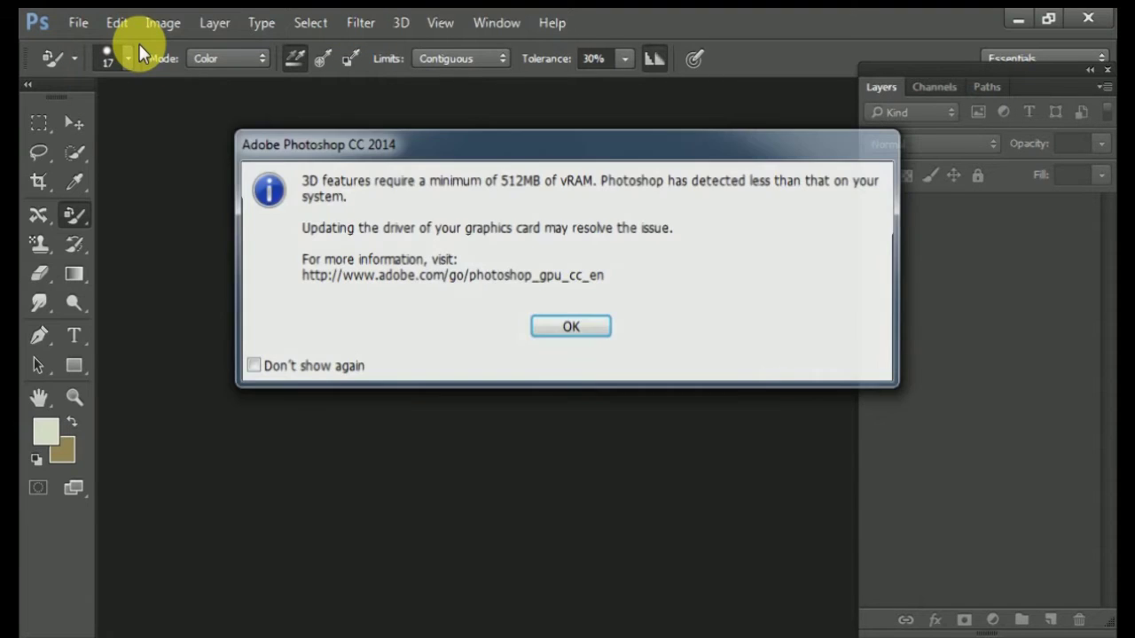
pyautogui.click(558, 329)
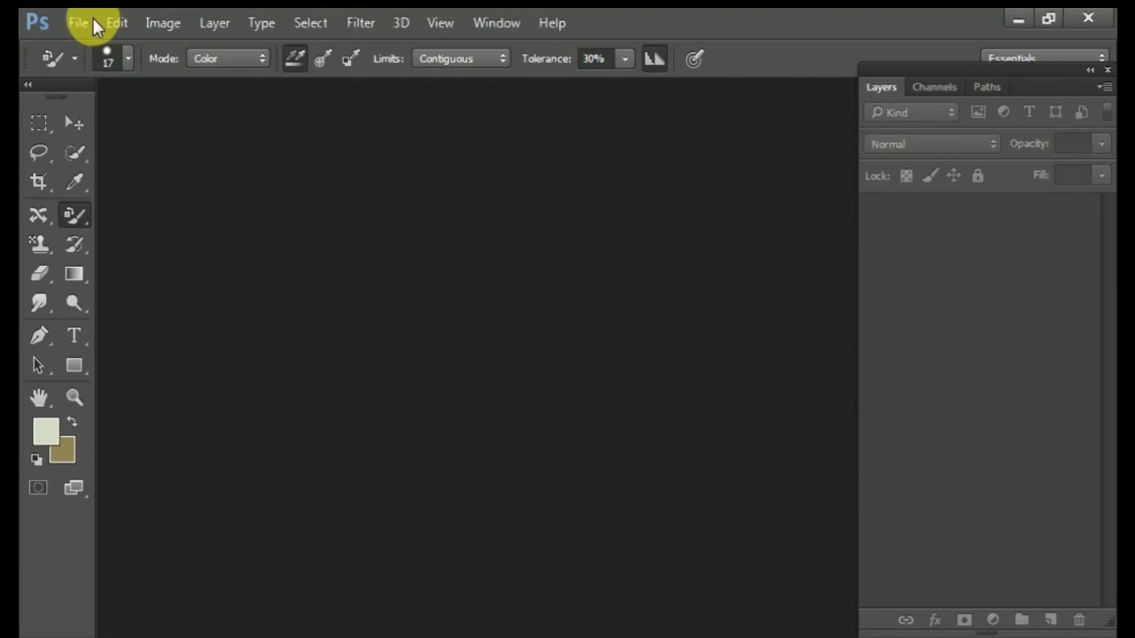
pyautogui.hotkey('ctrl', 'o')
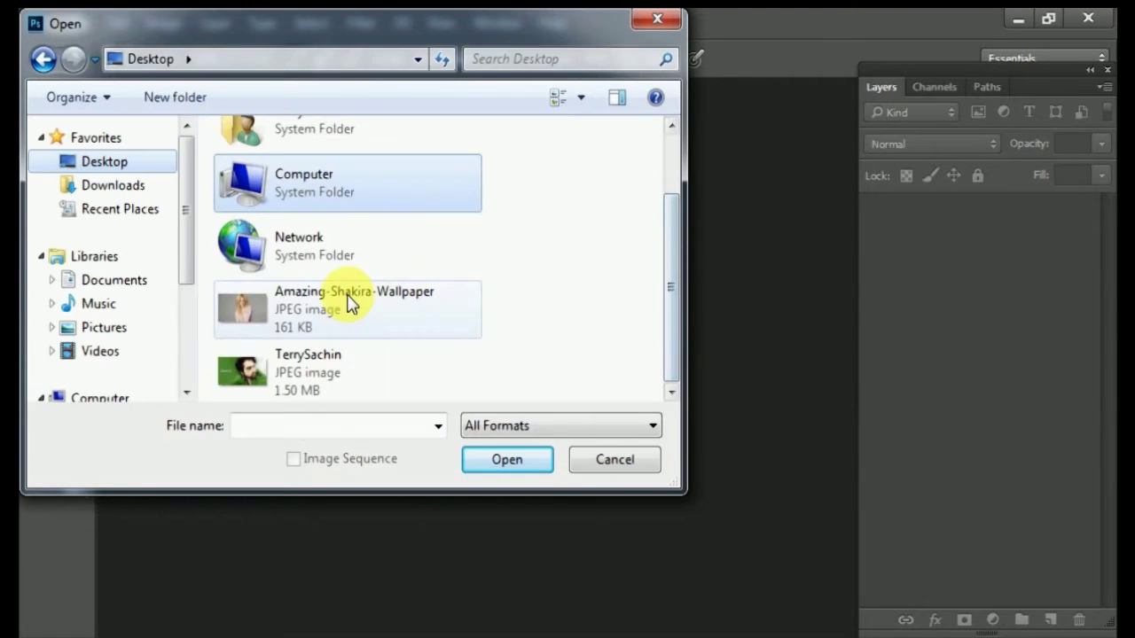
pyautogui.click(349, 301)
pyautogui.click(504, 459)
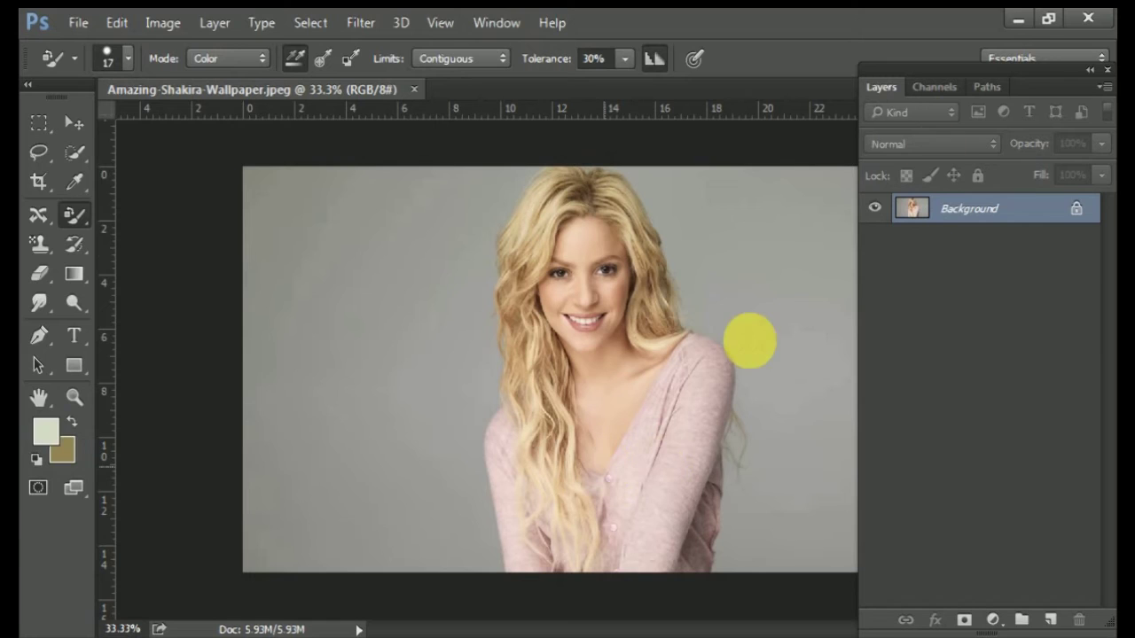
# Step: Convert the Background into Layer 0, add an empty Layer 1 above it, and reselect Layer 0
pyautogui.moveTo(959, 68); pyautogui.dragTo(997, 79)
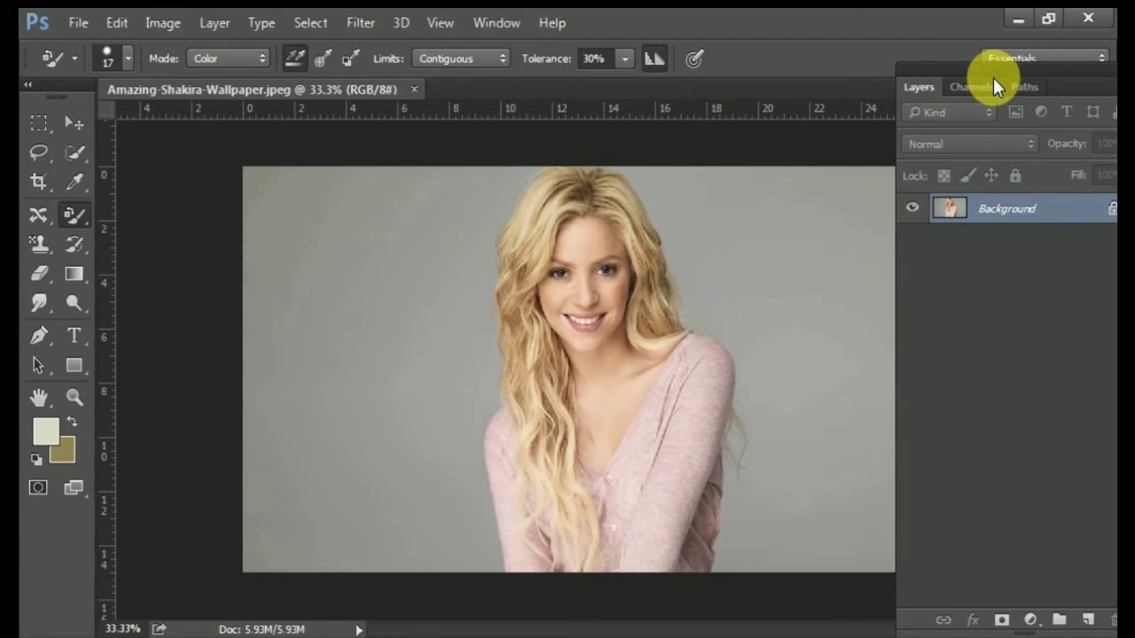
pyautogui.doubleClick(1081, 217)
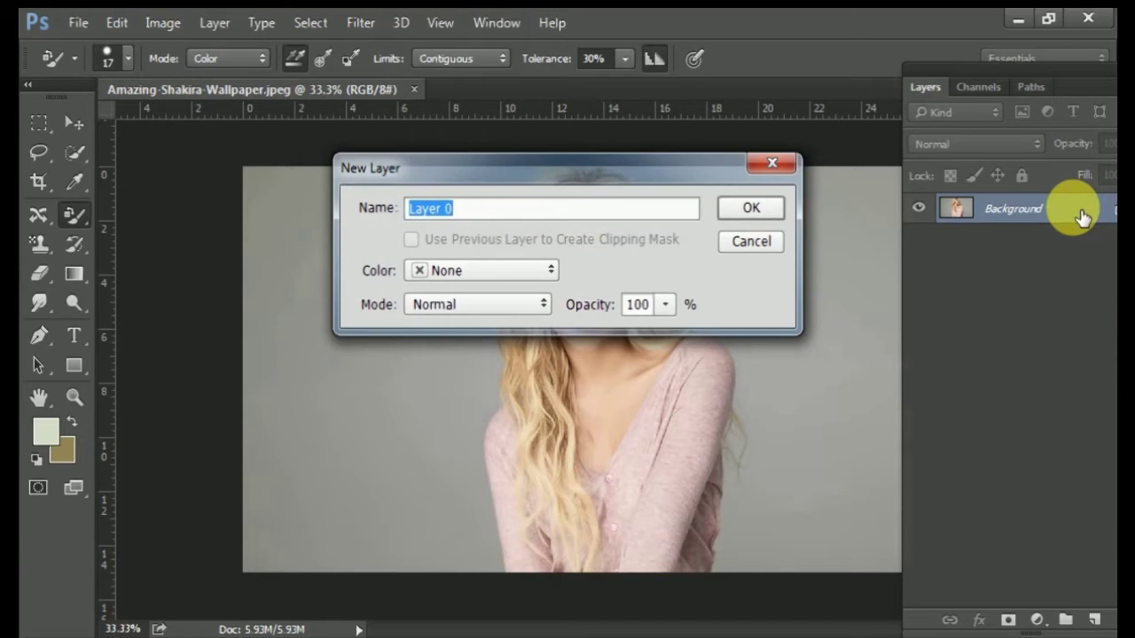
pyautogui.press('Return')
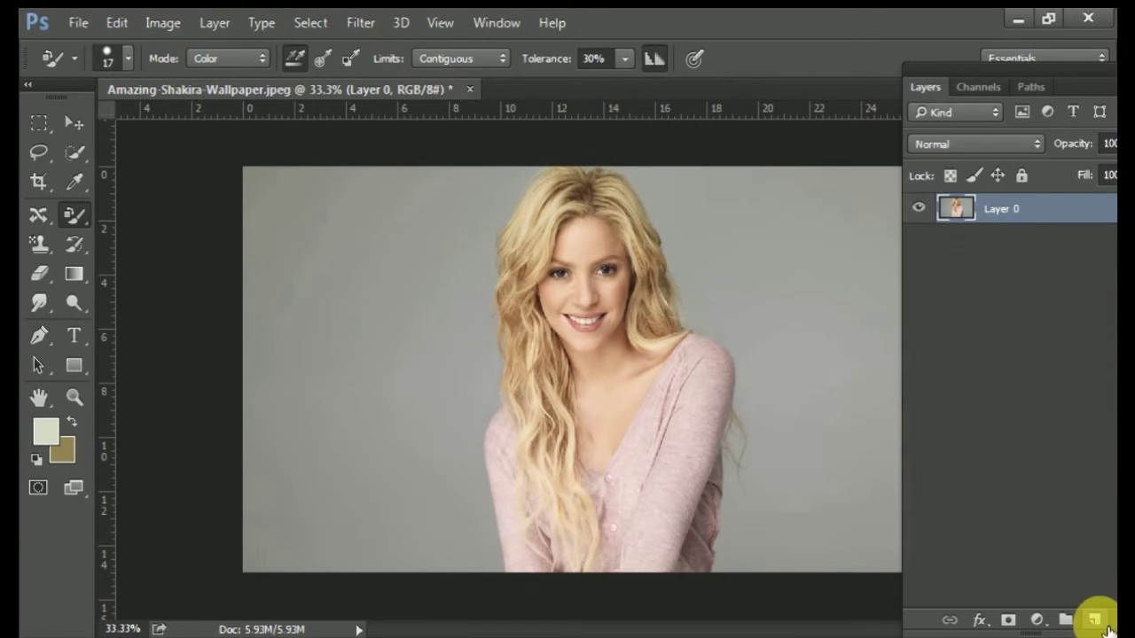
pyautogui.click(1095, 619)
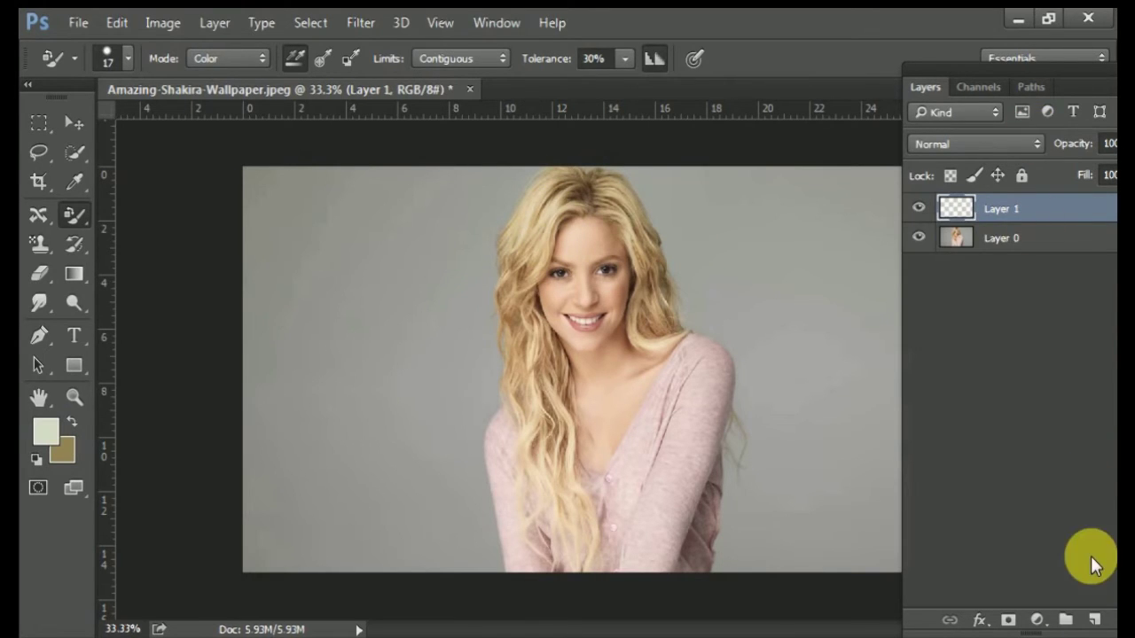
pyautogui.click(972, 245)
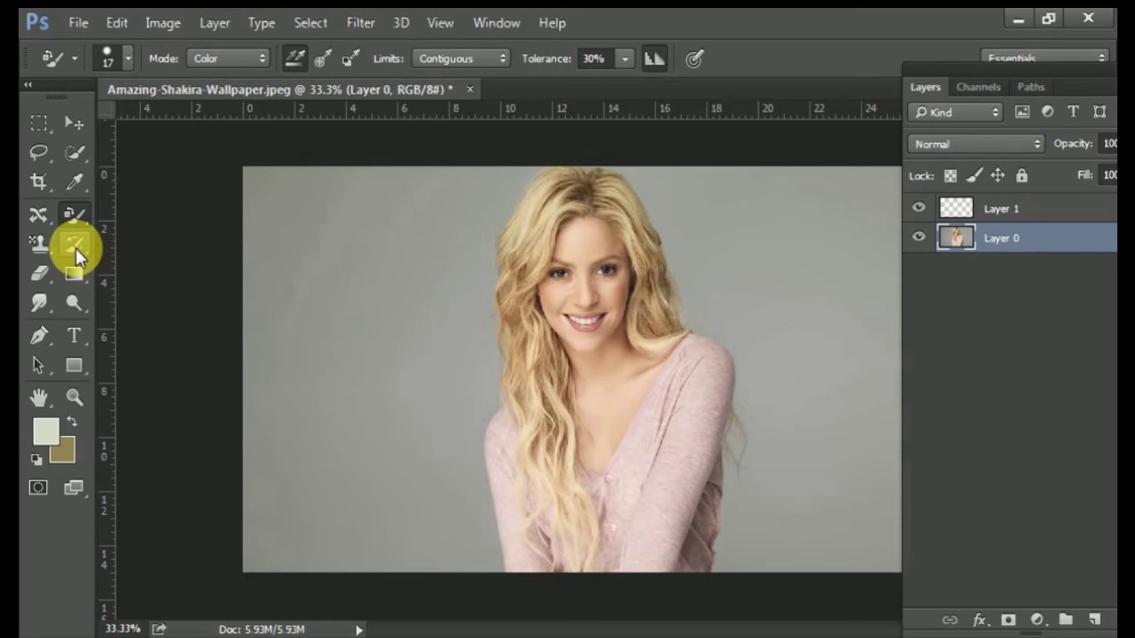
# Step: Select the Brush Tool, set the foreground to pure red ff0000, and zoom in on the hair
pyautogui.rightClick(77, 217)
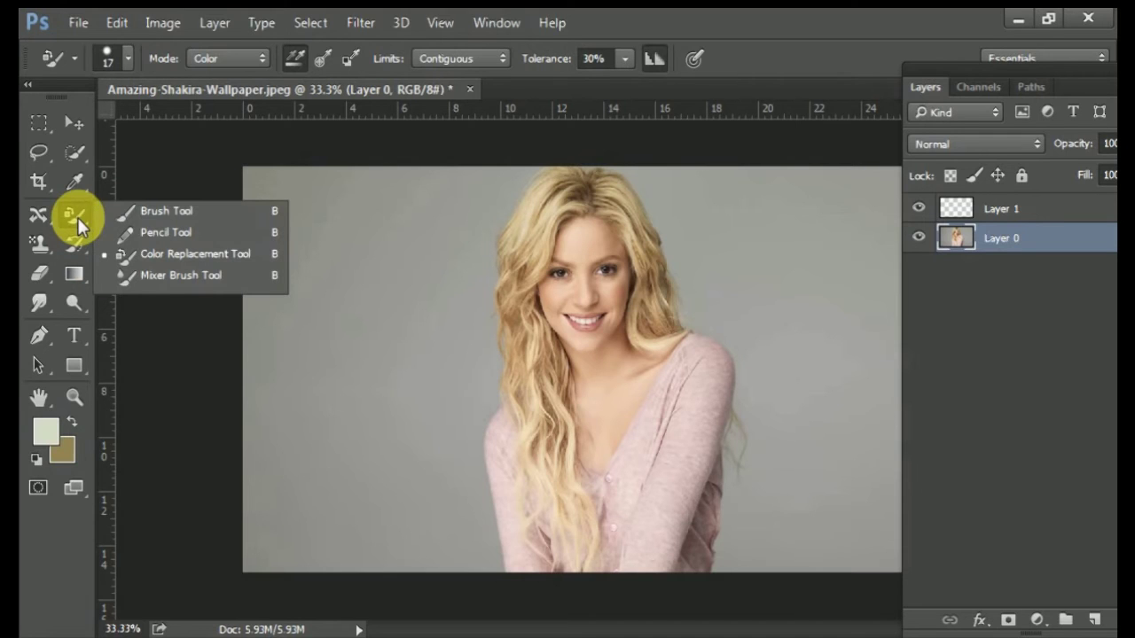
pyautogui.click(155, 214)
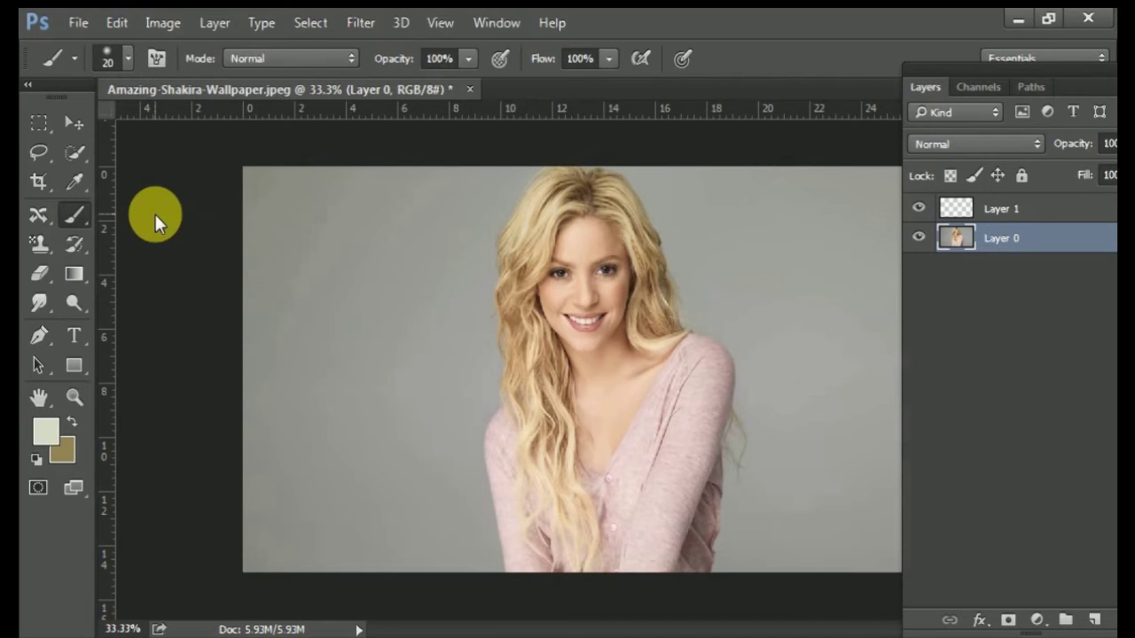
pyautogui.click(46, 435)
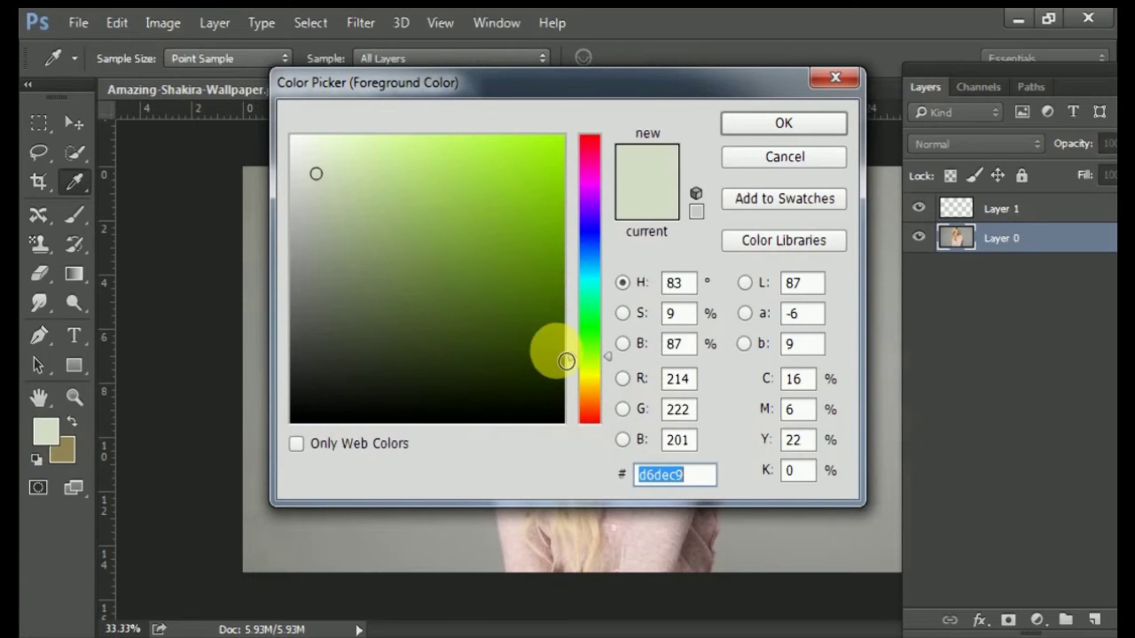
pyautogui.click(592, 414)
pyautogui.moveTo(526, 284); pyautogui.dragTo(594, 131)
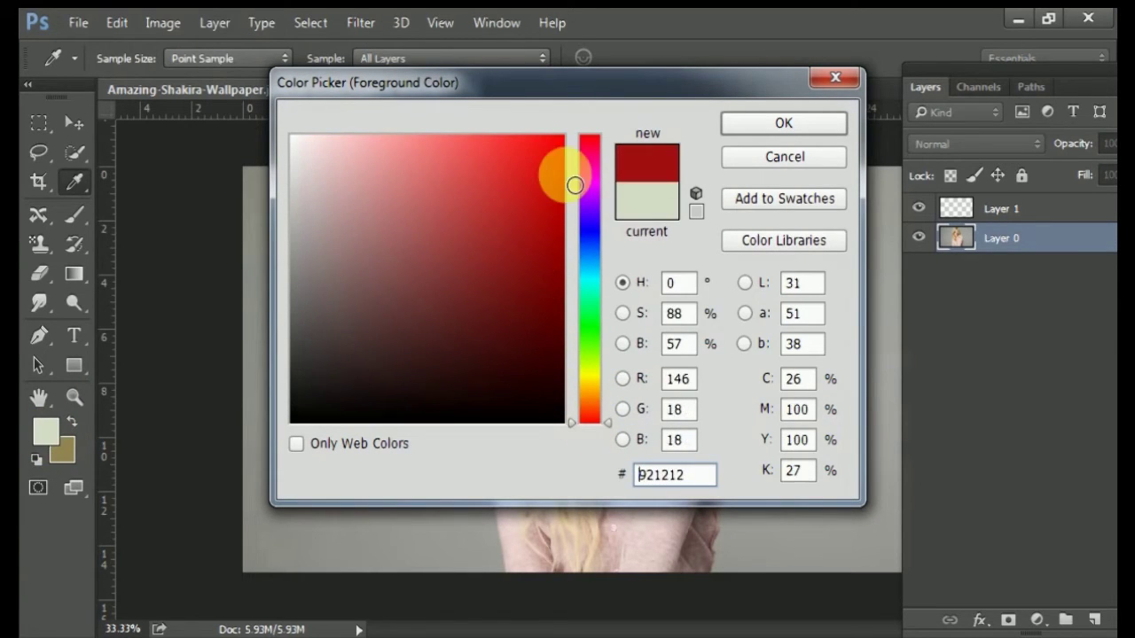
pyautogui.click(777, 129)
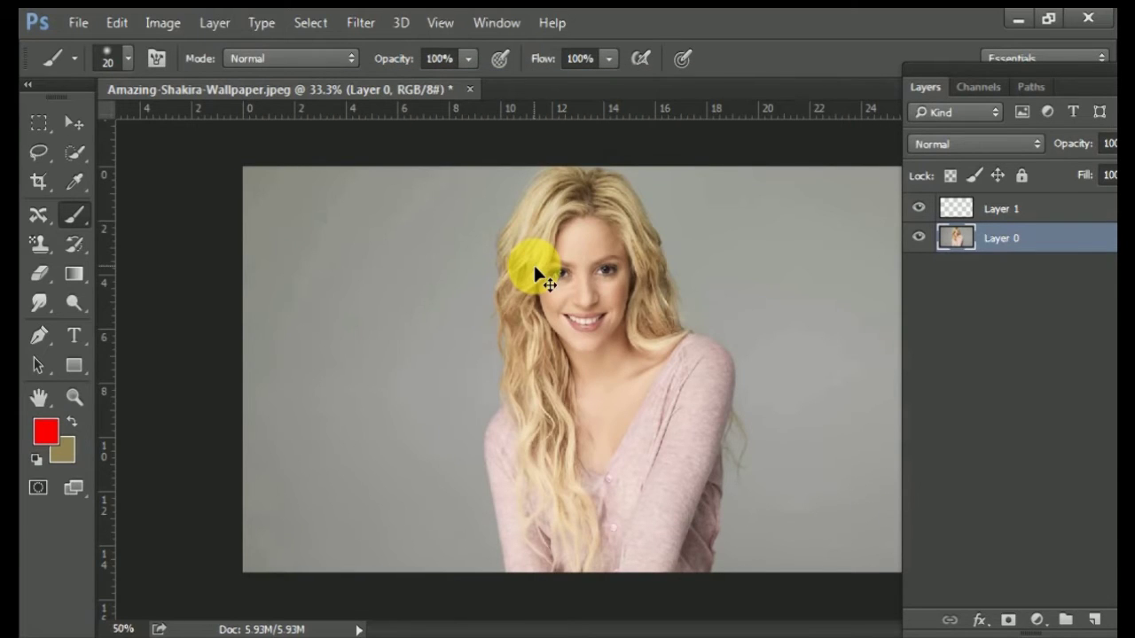
pyautogui.hotkey('ctrl', '+')
pyautogui.hotkey('ctrl', '+')
pyautogui.hotkey('ctrl', '+')
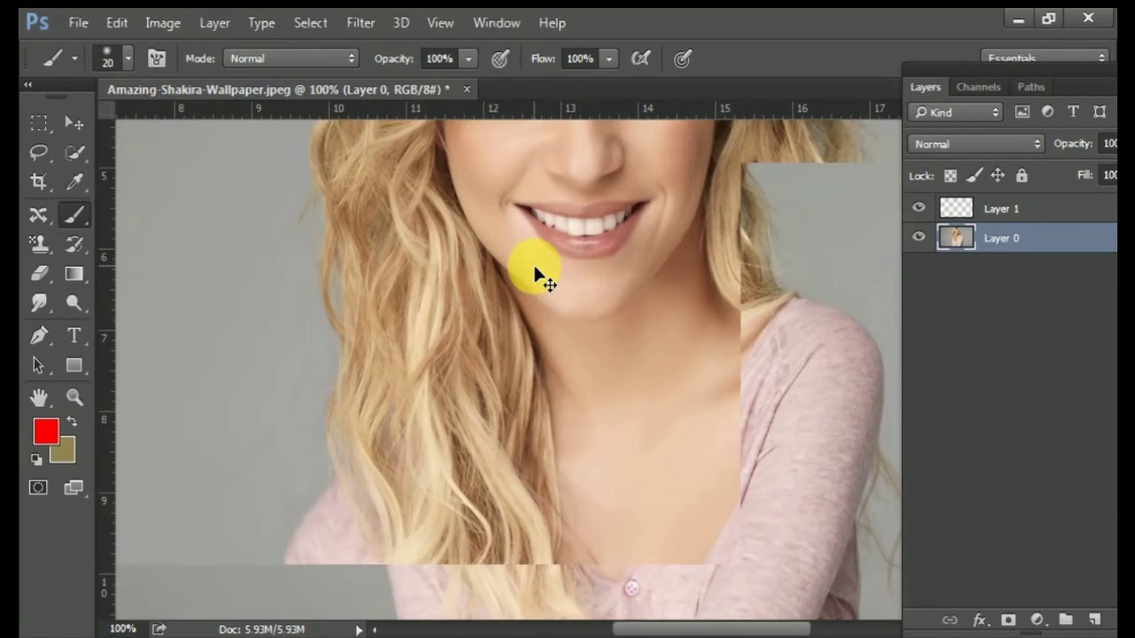
pyautogui.moveTo(560, 229); pyautogui.dragTo(532, 577)
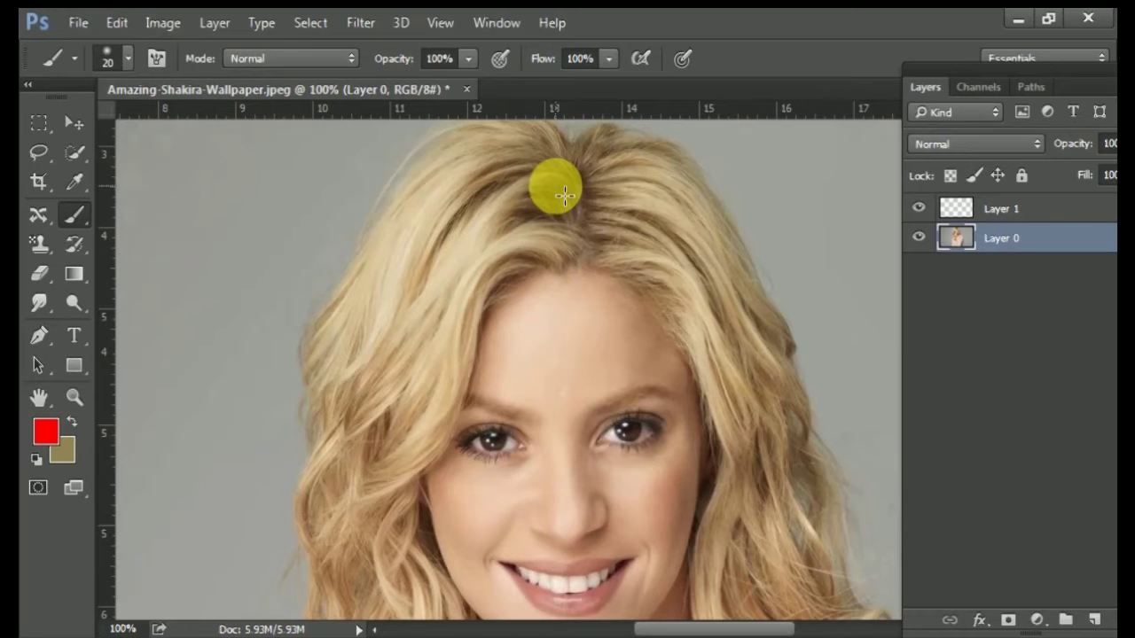
# Step: On Layer 1, paint red over the top of the head and along the hairline
pyautogui.click(1028, 210)
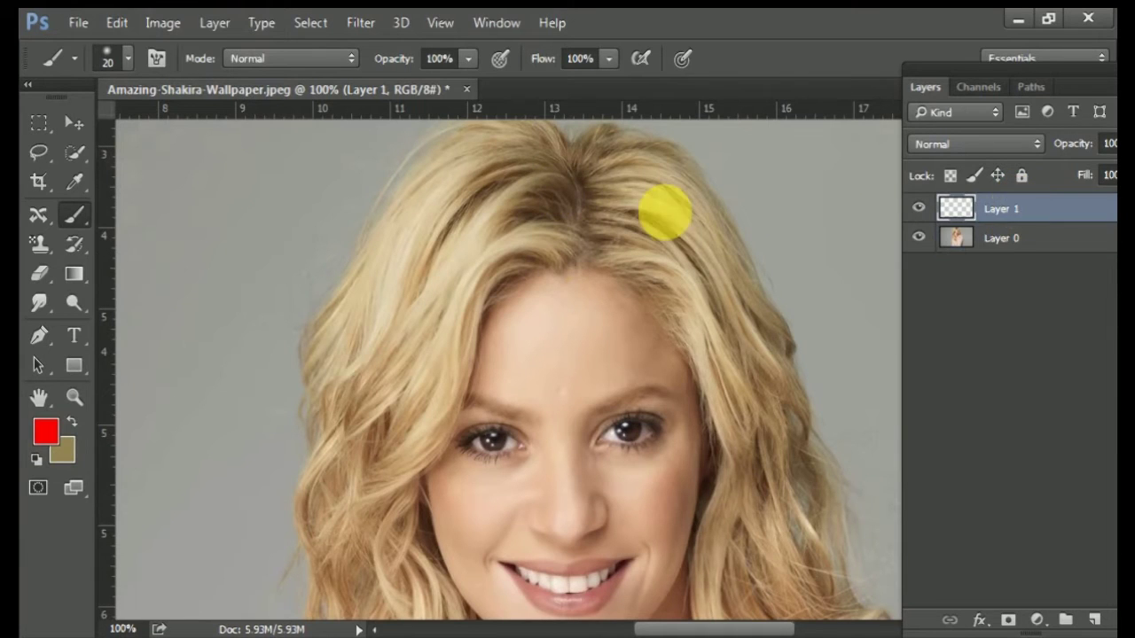
pyautogui.moveTo(553, 182)
pyautogui.mouseDown()
pyautogui.moveTo(494, 216)
pyautogui.moveTo(540, 253)
pyautogui.moveTo(507, 269)
pyautogui.moveTo(473, 312)
pyautogui.moveTo(451, 450)
pyautogui.moveTo(415, 477)
pyautogui.moveTo(386, 478)
pyautogui.mouseUp()
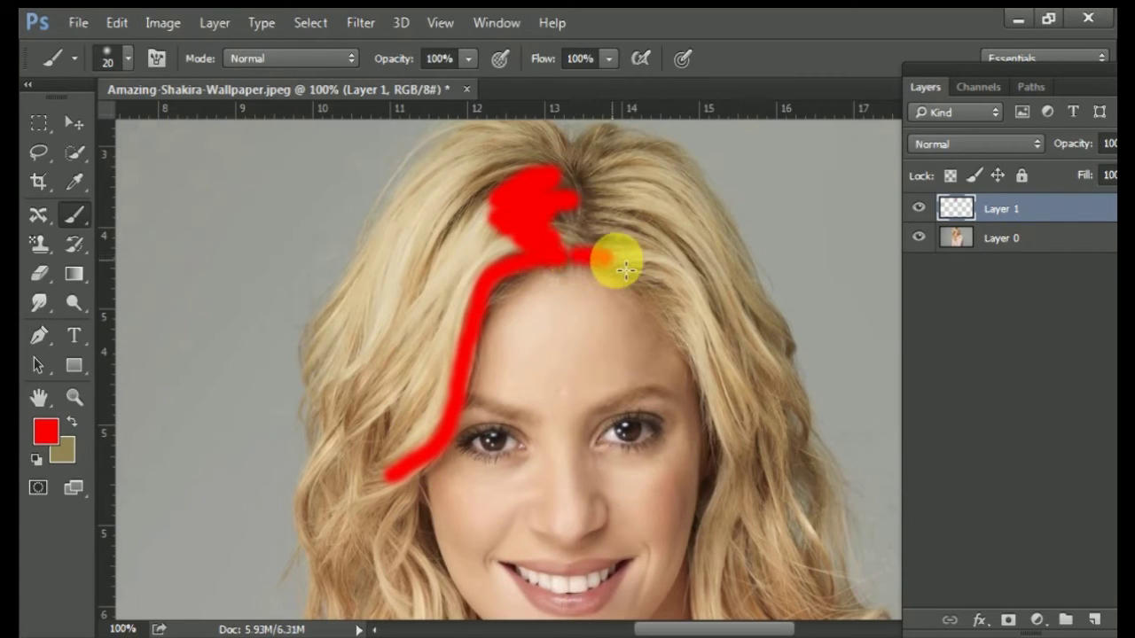
pyautogui.moveTo(640, 278)
pyautogui.mouseDown()
pyautogui.moveTo(683, 343)
pyautogui.moveTo(735, 464)
pyautogui.moveTo(667, 244)
pyautogui.moveTo(635, 211)
pyautogui.moveTo(615, 385)
pyautogui.moveTo(643, 424)
pyautogui.moveTo(747, 418)
pyautogui.moveTo(780, 380)
pyautogui.moveTo(665, 317)
pyautogui.moveTo(672, 406)
pyautogui.mouseUp()
pyautogui.scroll(3, 753, 403)
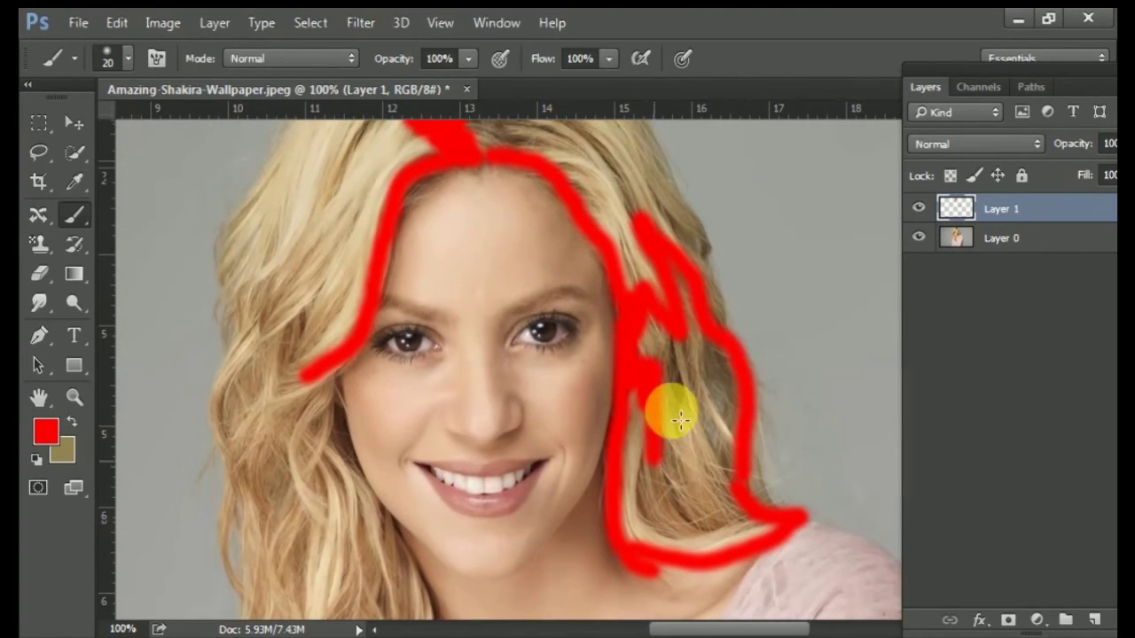
pyautogui.scroll(3, 671, 405)
pyautogui.moveTo(488, 203)
pyautogui.mouseDown()
pyautogui.moveTo(550, 213)
pyautogui.moveTo(633, 299)
pyautogui.moveTo(717, 473)
pyautogui.moveTo(640, 412)
pyautogui.mouseUp()
# Step: Switch to a 34 px brush and paint red over the top, right and left hair
pyautogui.rightClick(640, 412)
pyautogui.write('34')
pyautogui.press('Return')
pyautogui.moveTo(581, 350)
pyautogui.mouseDown()
pyautogui.moveTo(491, 254)
pyautogui.moveTo(520, 258)
pyautogui.moveTo(540, 223)
pyautogui.moveTo(590, 298)
pyautogui.moveTo(611, 272)
pyautogui.moveTo(618, 398)
pyautogui.moveTo(665, 430)
pyautogui.moveTo(608, 375)
pyautogui.mouseUp()
pyautogui.scroll(-5, 635, 213)
pyautogui.moveTo(635, 212)
pyautogui.mouseDown()
pyautogui.moveTo(573, 221)
pyautogui.moveTo(646, 278)
pyautogui.moveTo(664, 375)
pyautogui.moveTo(651, 349)
pyautogui.moveTo(583, 405)
pyautogui.moveTo(600, 301)
pyautogui.moveTo(664, 342)
pyautogui.moveTo(612, 218)
pyautogui.mouseUp()
pyautogui.scroll(5, 612, 222)
pyautogui.moveTo(633, 261)
pyautogui.mouseDown()
pyautogui.moveTo(494, 254)
pyautogui.moveTo(380, 413)
pyautogui.moveTo(359, 515)
pyautogui.mouseUp()
# Step: Paint red strokes down the left and right hair and fill the gap between them
pyautogui.scroll(-2, 532, 278)
pyautogui.scroll(-3, 532, 278)
pyautogui.moveTo(514, 296)
pyautogui.mouseDown()
pyautogui.moveTo(552, 544)
pyautogui.moveTo(562, 540)
pyautogui.mouseUp()
pyautogui.scroll(-4, 562, 540)
pyautogui.moveTo(543, 186)
pyautogui.mouseDown()
pyautogui.moveTo(552, 375)
pyautogui.moveTo(587, 461)
pyautogui.mouseUp()
pyautogui.scroll(-5, 586, 462)
pyautogui.moveTo(557, 240)
pyautogui.mouseDown()
pyautogui.moveTo(577, 370)
pyautogui.moveTo(525, 485)
pyautogui.mouseUp()
pyautogui.moveTo(537, 302); pyautogui.dragTo(537, 505)
pyautogui.moveTo(632, 173)
pyautogui.mouseDown()
pyautogui.moveTo(666, 367)
pyautogui.moveTo(736, 534)
pyautogui.mouseUp()
pyautogui.moveTo(638, 363)
pyautogui.mouseDown()
pyautogui.moveTo(542, 253)
pyautogui.moveTo(659, 241)
pyautogui.moveTo(588, 309)
pyautogui.moveTo(627, 400)
pyautogui.moveTo(676, 431)
pyautogui.moveTo(651, 304)
pyautogui.moveTo(679, 519)
pyautogui.moveTo(651, 351)
pyautogui.mouseUp()
# Step: Cover the lower hair with more red paint
pyautogui.scroll(5, 650, 304)
pyautogui.scroll(2, 594, 215)
pyautogui.moveTo(595, 215)
pyautogui.mouseDown()
pyautogui.moveTo(663, 381)
pyautogui.moveTo(621, 310)
pyautogui.moveTo(586, 453)
pyautogui.moveTo(488, 425)
pyautogui.moveTo(587, 496)
pyautogui.mouseUp()
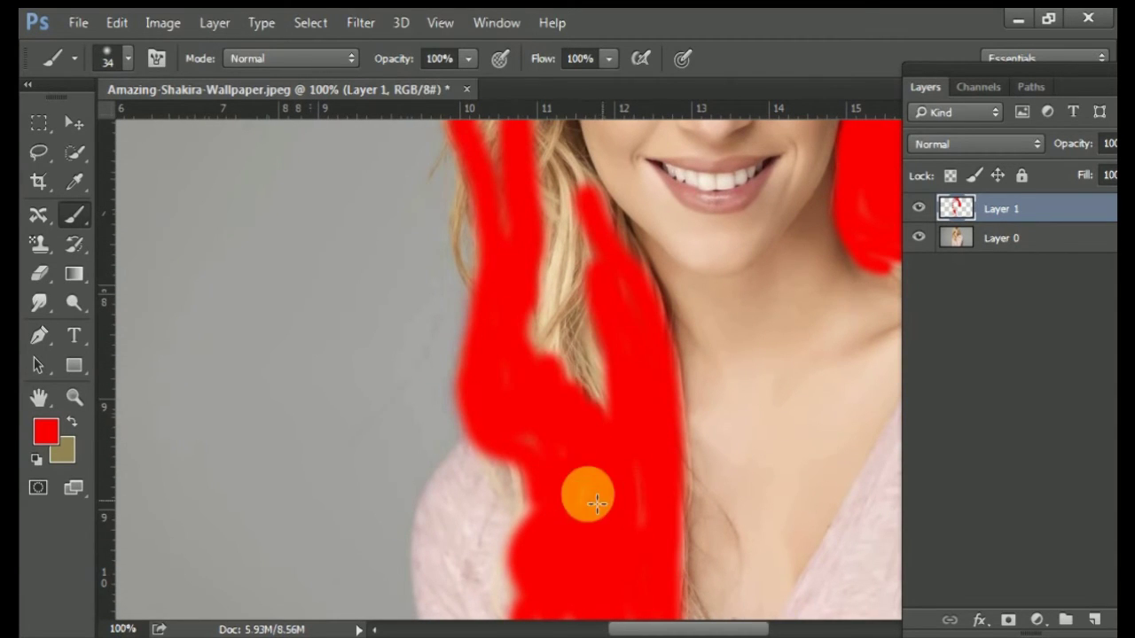
pyautogui.scroll(3, 588, 496)
pyautogui.moveTo(645, 538)
pyautogui.mouseDown()
pyautogui.moveTo(611, 501)
pyautogui.moveTo(674, 444)
pyautogui.moveTo(600, 233)
pyautogui.moveTo(618, 390)
pyautogui.mouseUp()
pyautogui.scroll(5, 618, 390)
pyautogui.moveTo(591, 499)
pyautogui.mouseDown()
pyautogui.moveTo(578, 264)
pyautogui.moveTo(524, 398)
pyautogui.moveTo(601, 401)
pyautogui.moveTo(608, 274)
pyautogui.mouseUp()
pyautogui.scroll(5, 609, 274)
pyautogui.moveTo(550, 509)
pyautogui.mouseDown()
pyautogui.moveTo(628, 393)
pyautogui.moveTo(546, 443)
pyautogui.moveTo(591, 344)
pyautogui.moveTo(653, 289)
pyautogui.moveTo(471, 506)
pyautogui.mouseUp()
# Step: Paint red over the hair along the forehead hairline
pyautogui.scroll(-4, 471, 506)
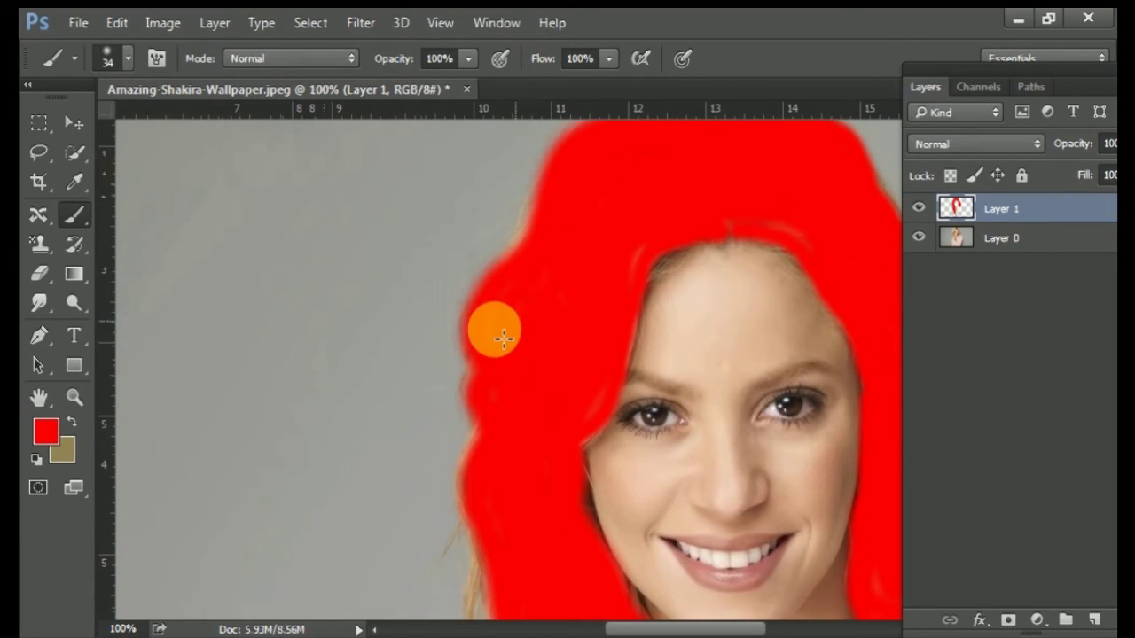
pyautogui.scroll(3, 552, 392)
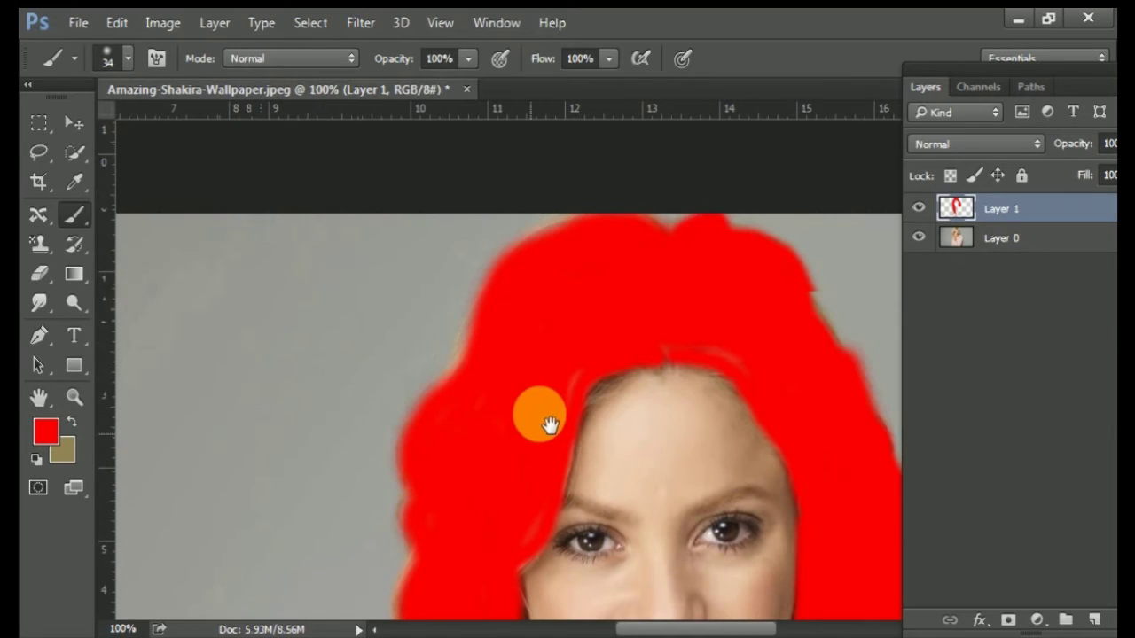
pyautogui.moveTo(601, 383)
pyautogui.mouseDown()
pyautogui.moveTo(661, 349)
pyautogui.moveTo(735, 347)
pyautogui.moveTo(754, 363)
pyautogui.moveTo(718, 364)
pyautogui.mouseUp()
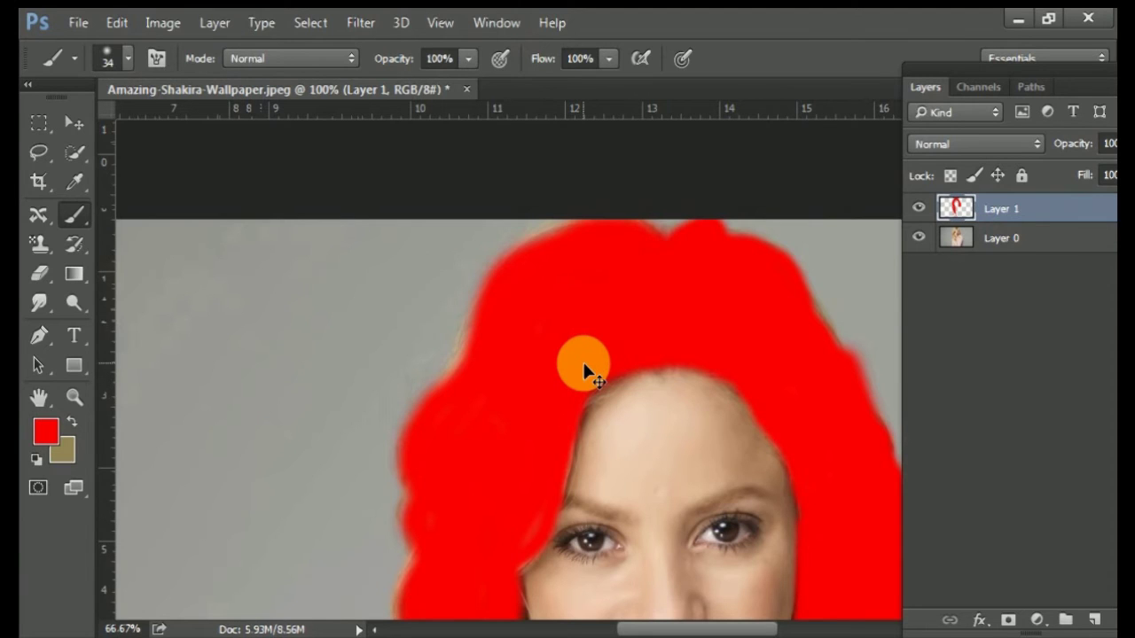
pyautogui.scroll(-1, 583, 371)
pyautogui.scroll(-1, 583, 371)
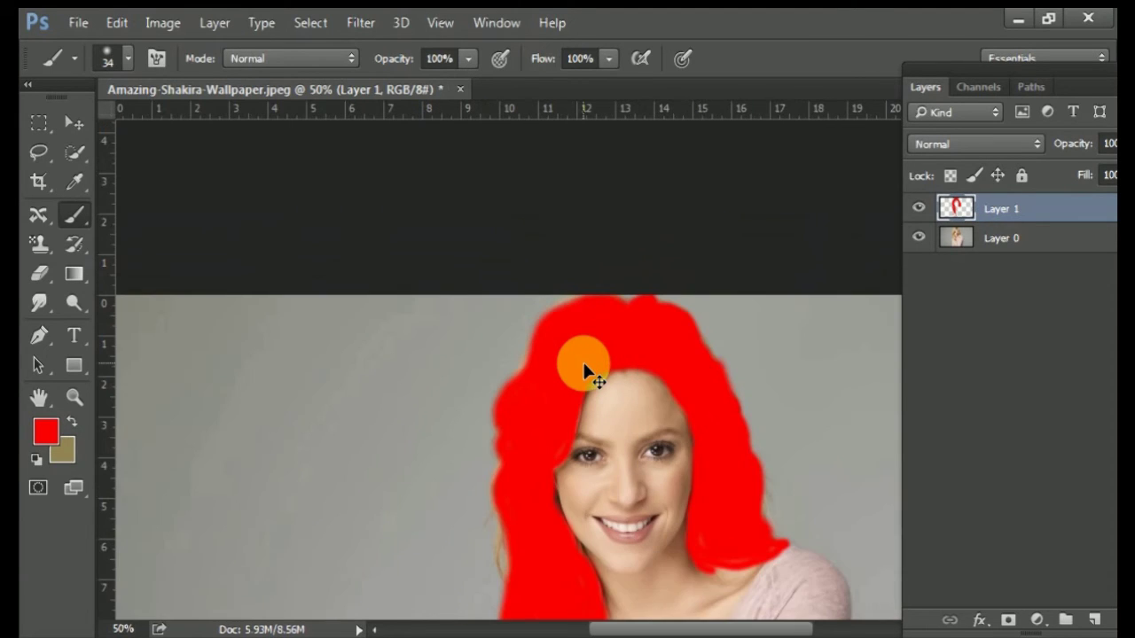
pyautogui.scroll(-1, 584, 371)
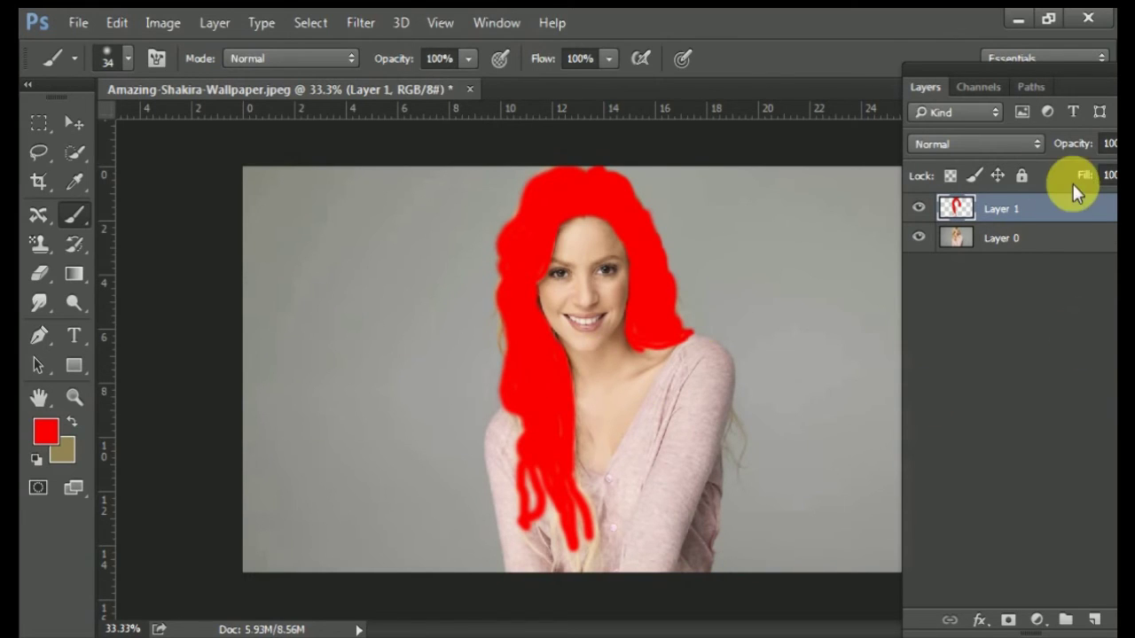
# Step: Set Layer 1 to Color blend mode with 40% Fill, then deselect the layers
pyautogui.click(1032, 142)
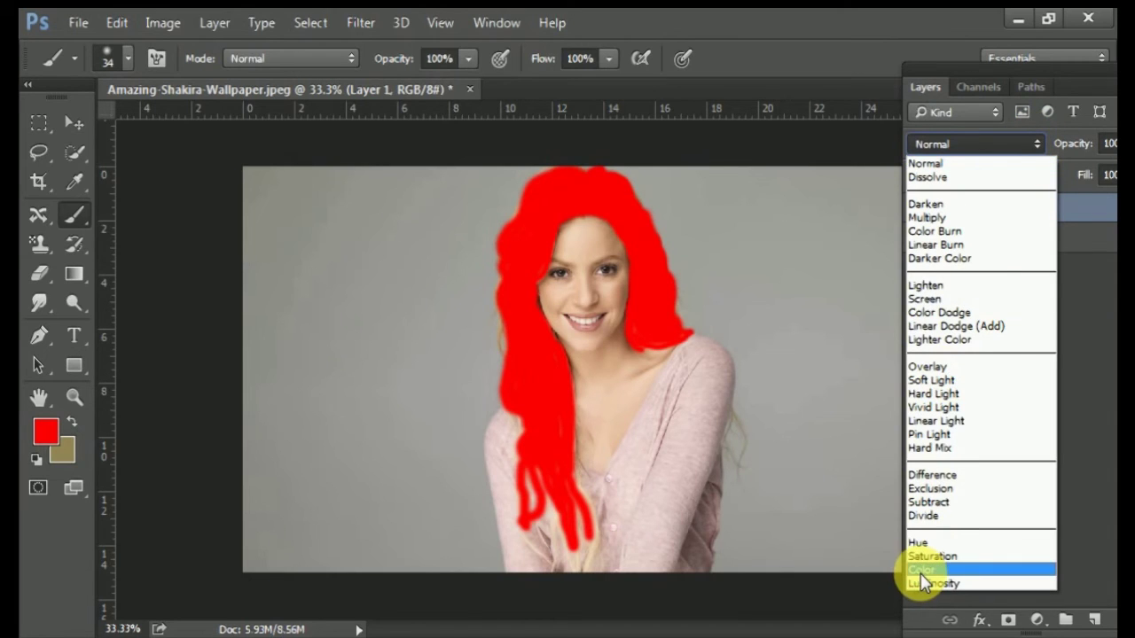
pyautogui.click(952, 570)
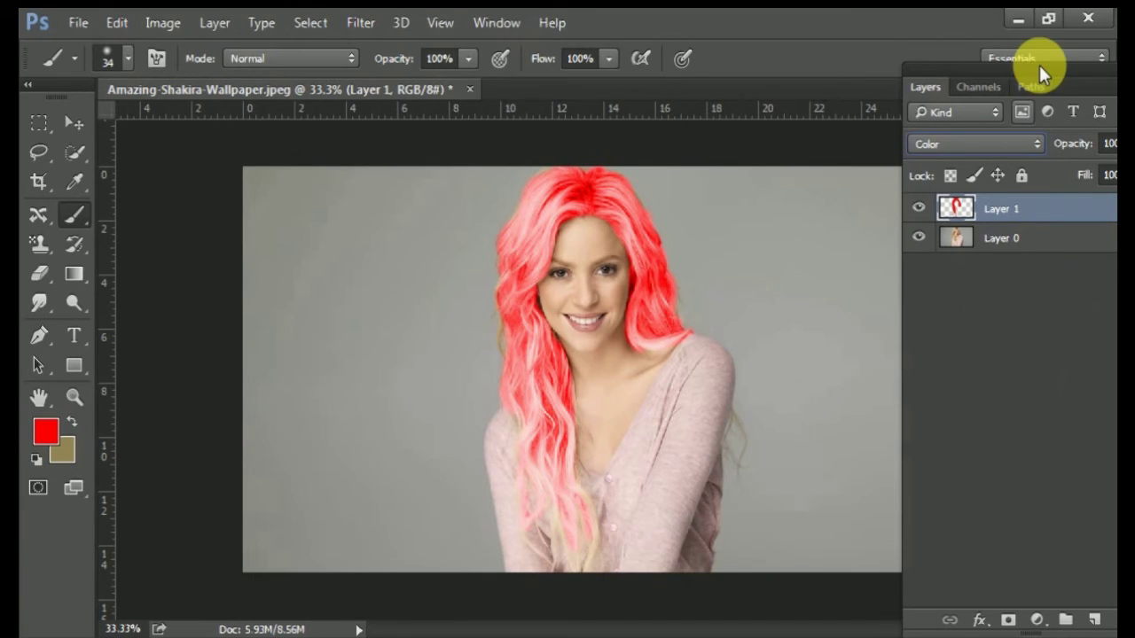
pyautogui.moveTo(1063, 71); pyautogui.dragTo(1000, 72)
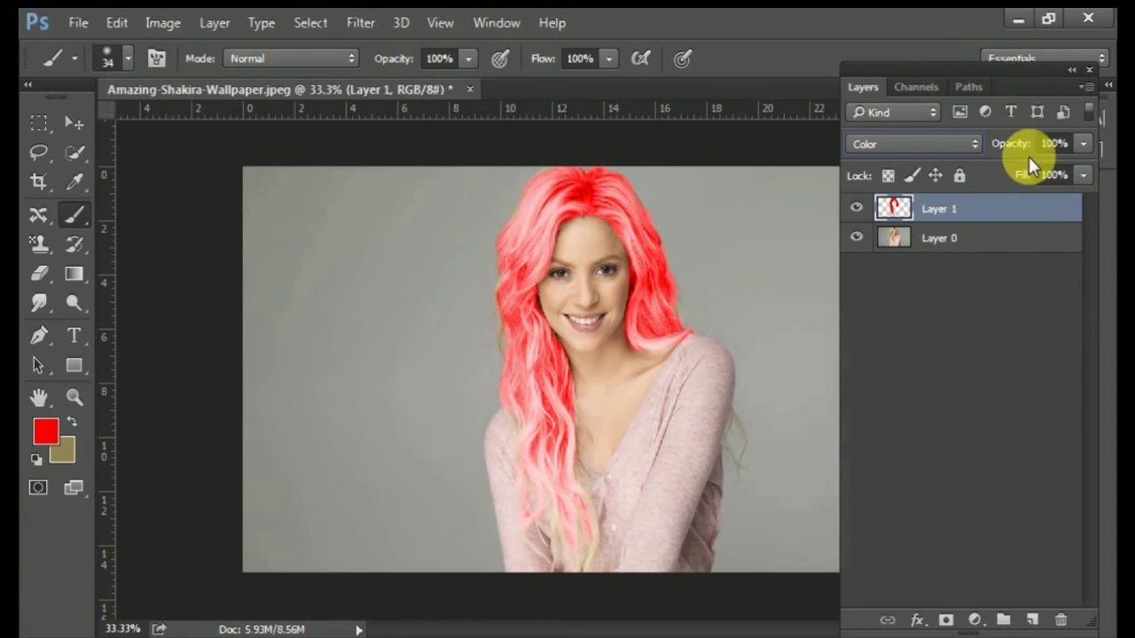
pyautogui.click(1083, 175)
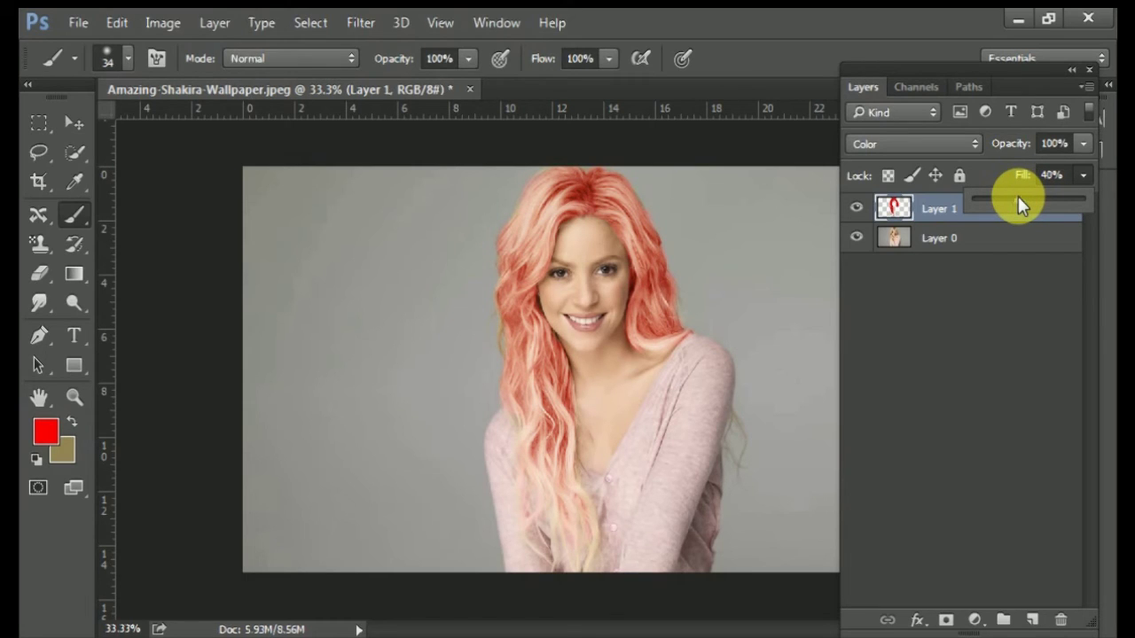
pyautogui.click(1082, 177)
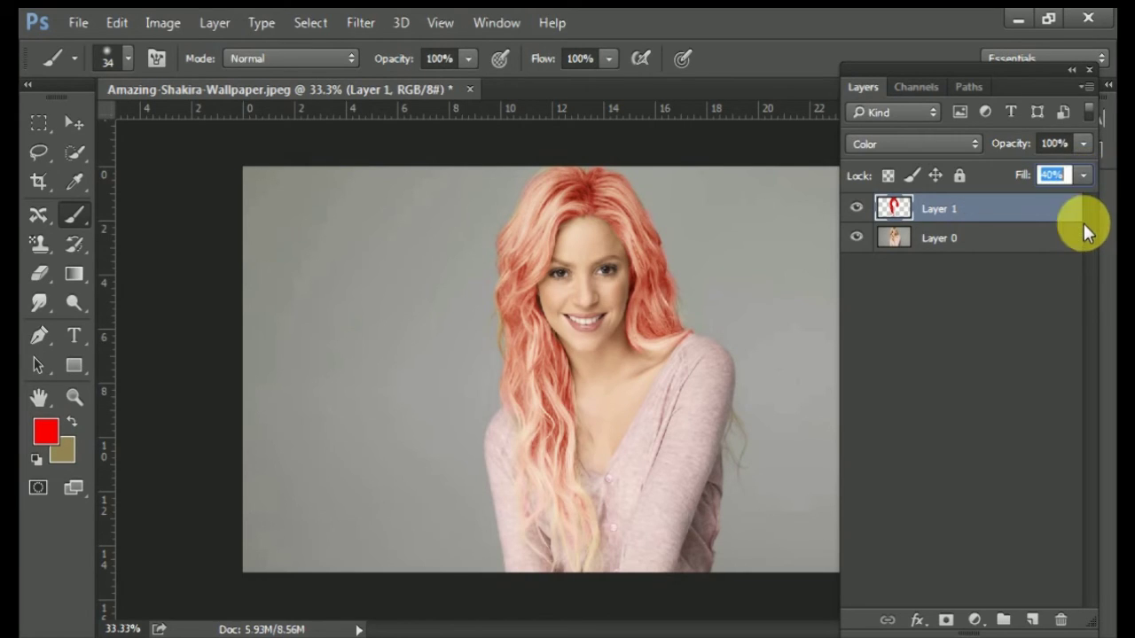
pyautogui.click(1044, 299)
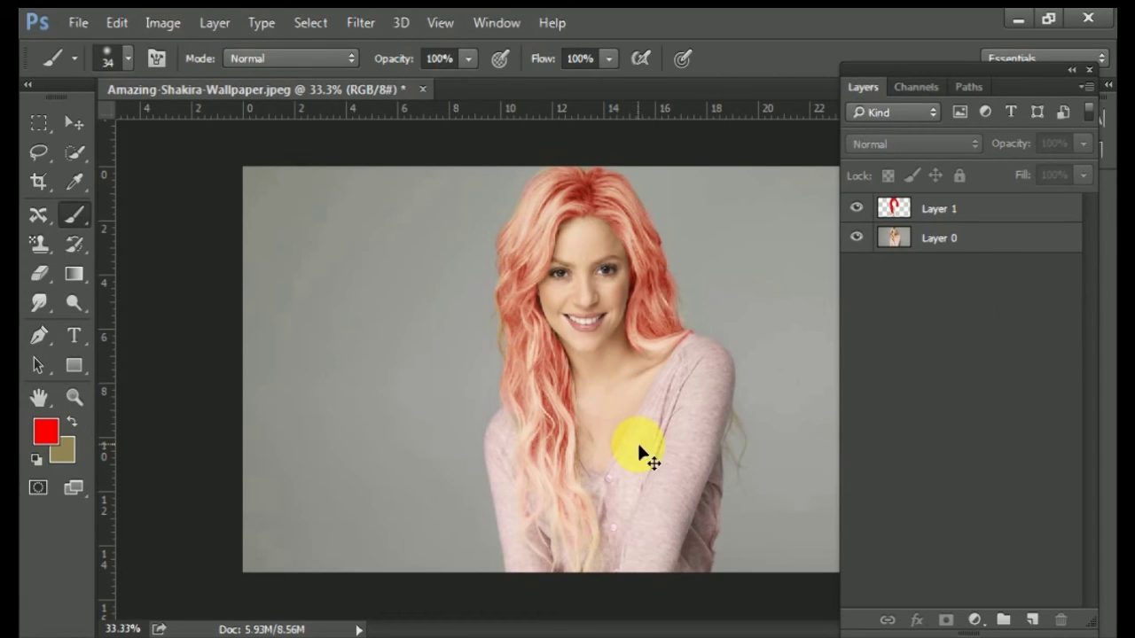
# Step: Zoom in on the recoloured hair at the top of the head and make a Layer 0 copy
pyautogui.hotkey('ctrl', '+')
pyautogui.hotkey('ctrl', '+')
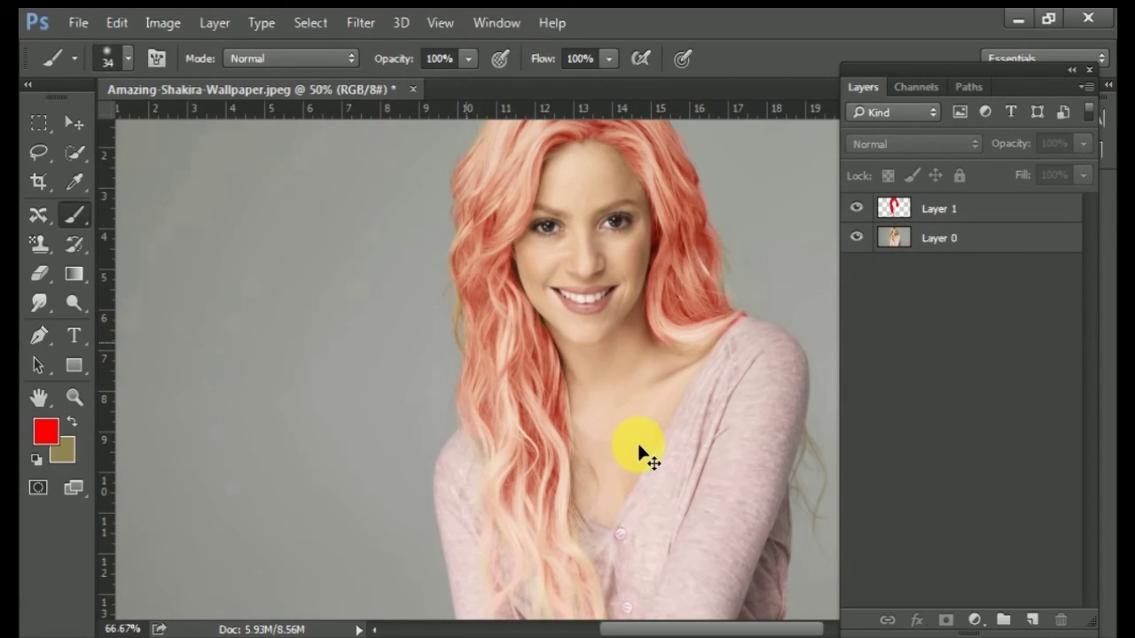
pyautogui.moveTo(692, 275)
pyautogui.mouseDown()
pyautogui.moveTo(685, 452)
pyautogui.moveTo(576, 344)
pyautogui.mouseUp()
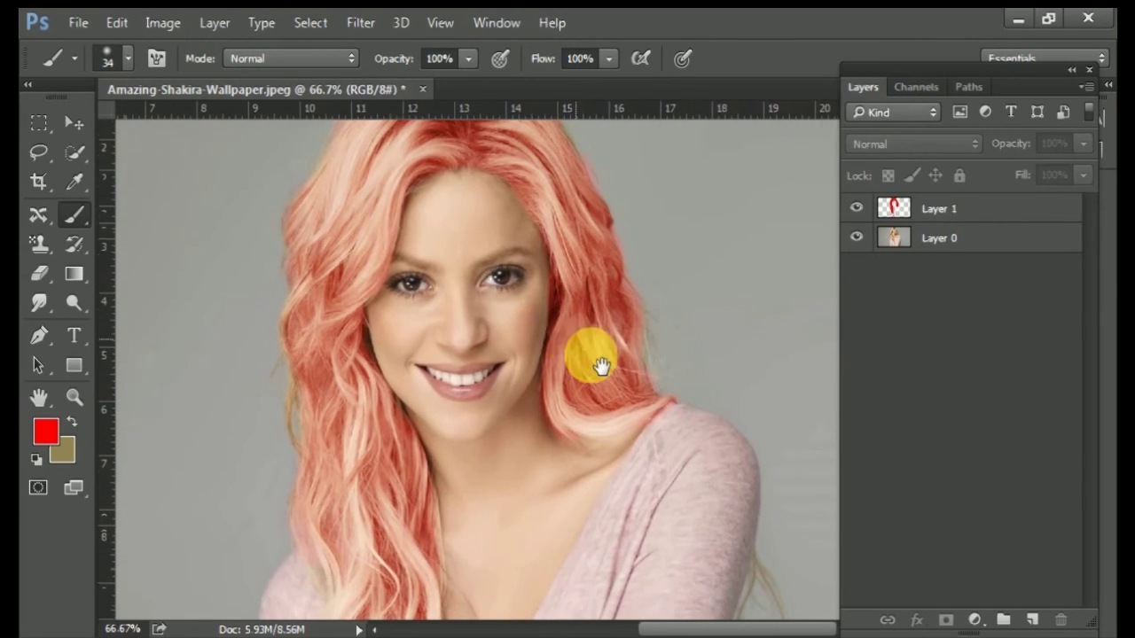
pyautogui.click(895, 209)
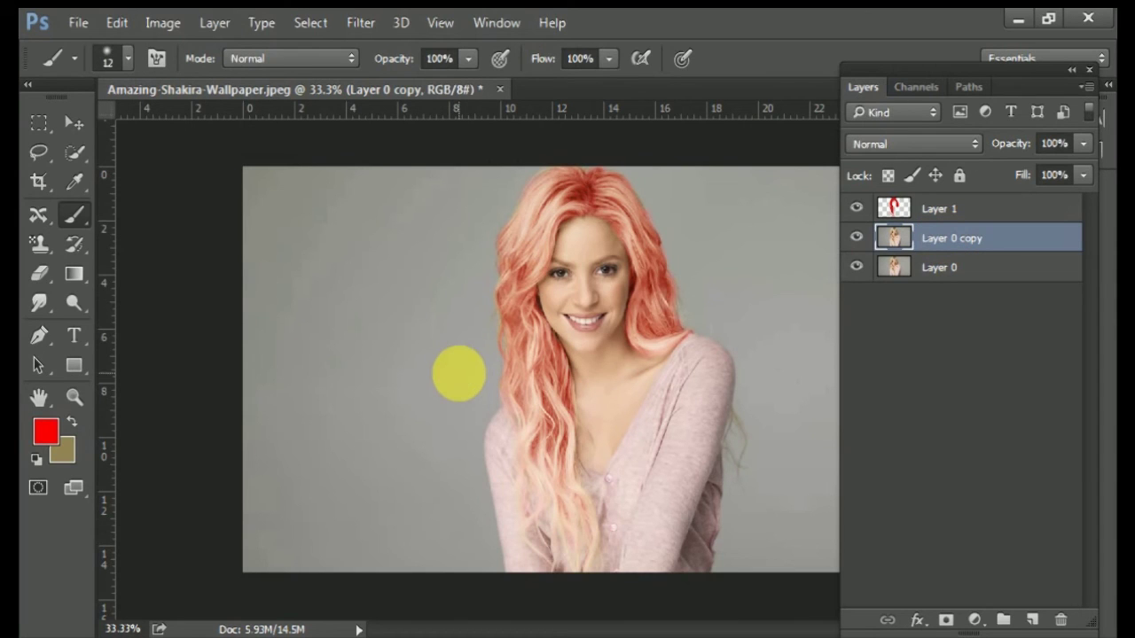
pyautogui.hotkey('ctrl', '-')
pyautogui.hotkey('ctrl', '-')
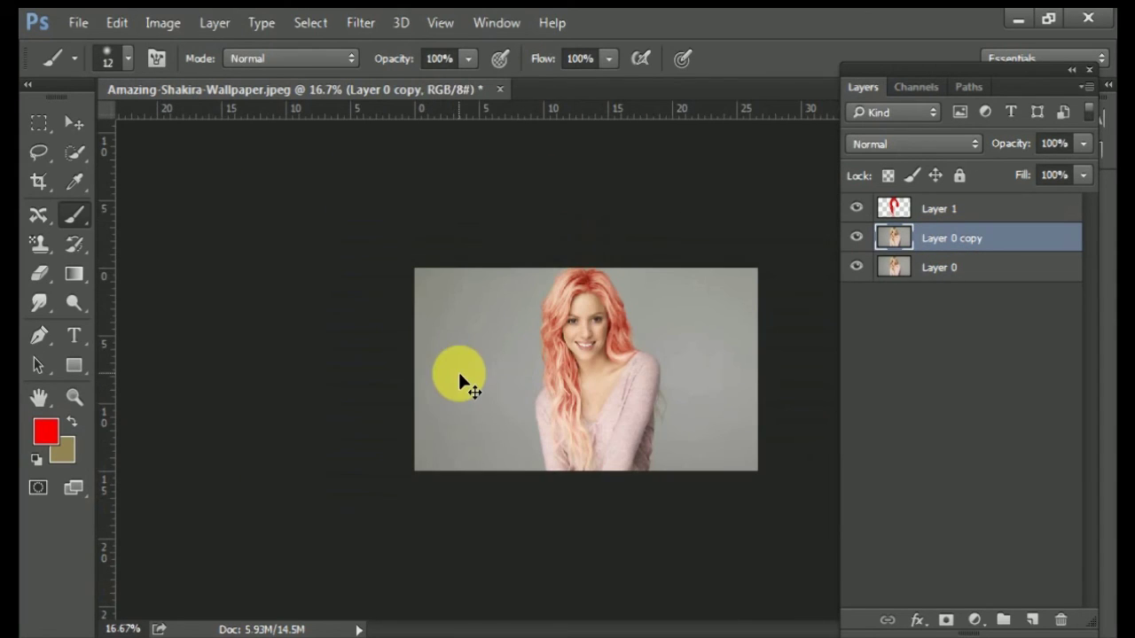
pyautogui.click(858, 210)
pyautogui.click(860, 211)
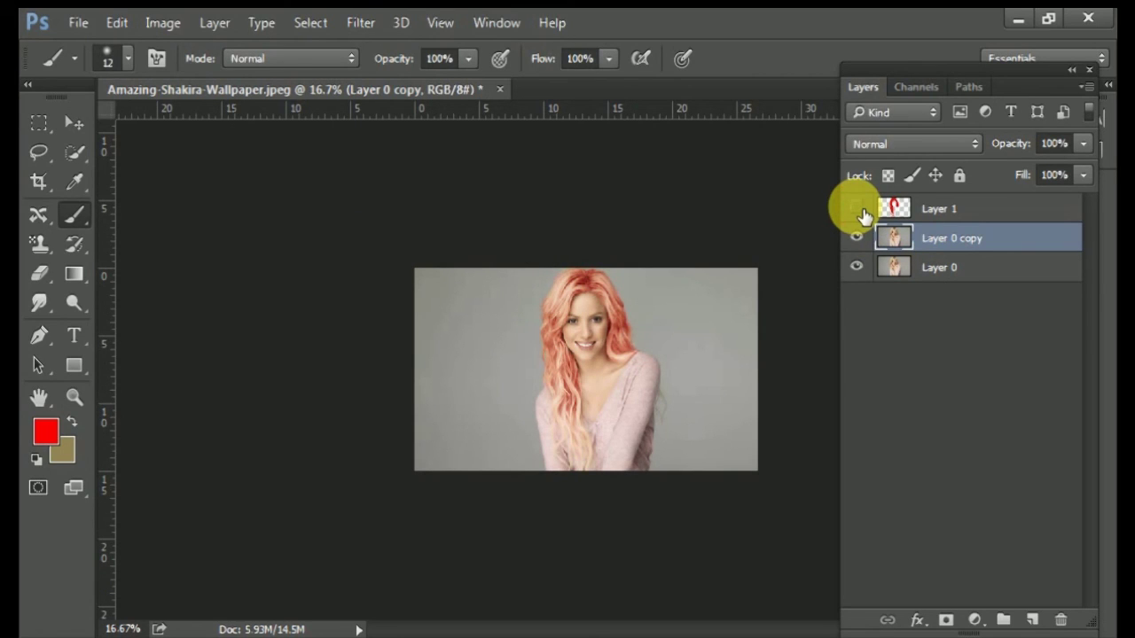
pyautogui.click(860, 211)
pyautogui.hotkey('ctrl', '+')
pyautogui.hotkey('ctrl', '+')
pyautogui.hotkey('ctrl', '+')
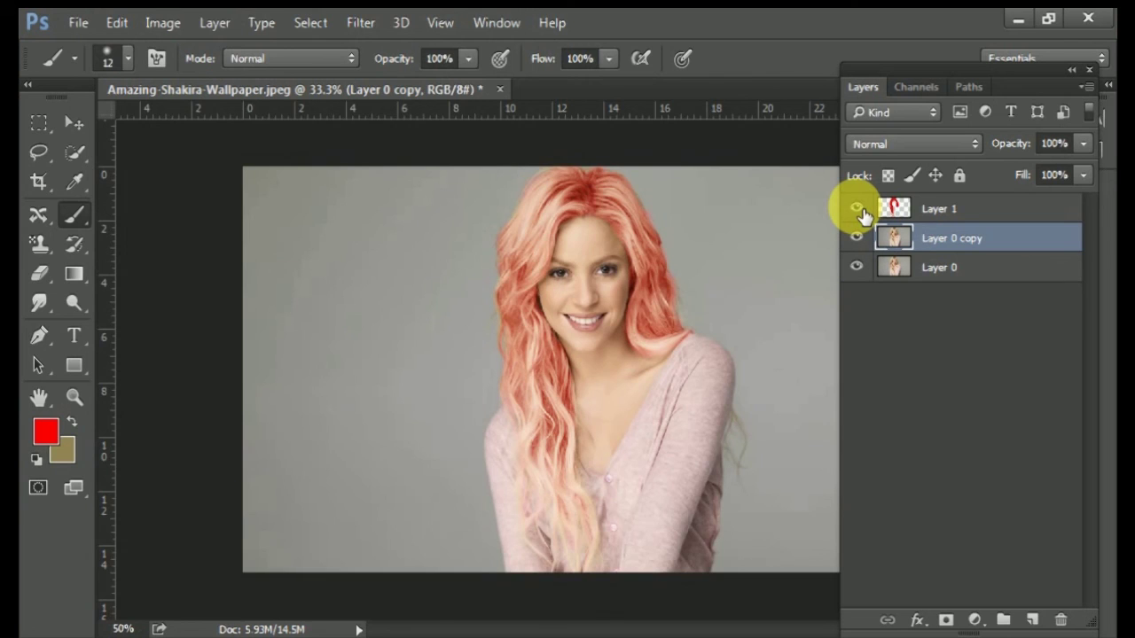
pyautogui.hotkey('ctrl', '+')
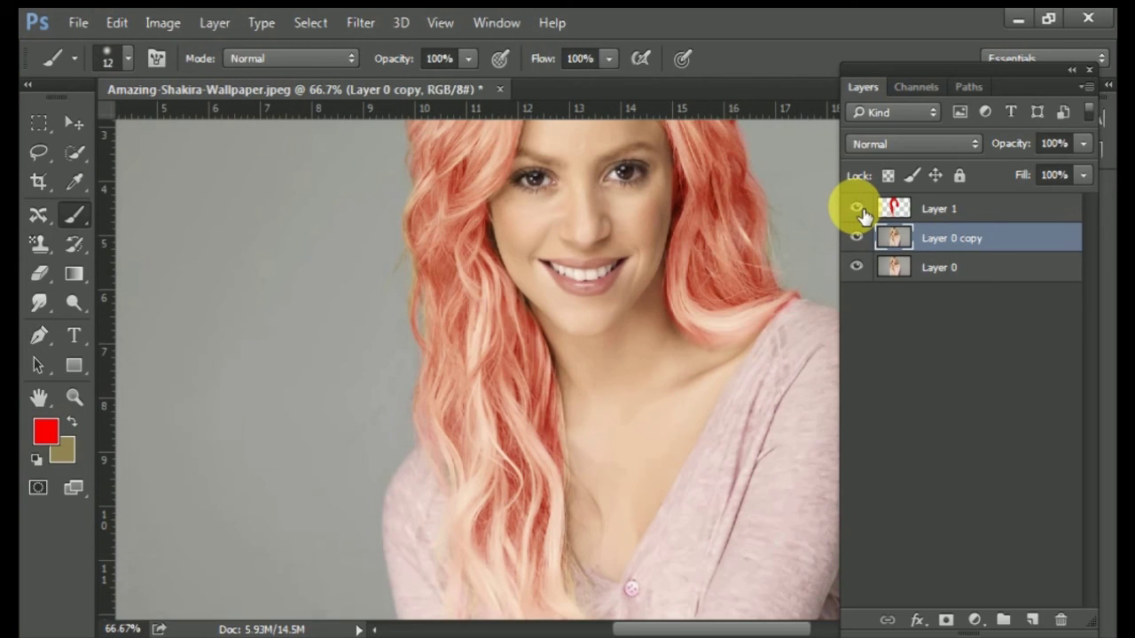
pyautogui.scroll(1, 609, 418)
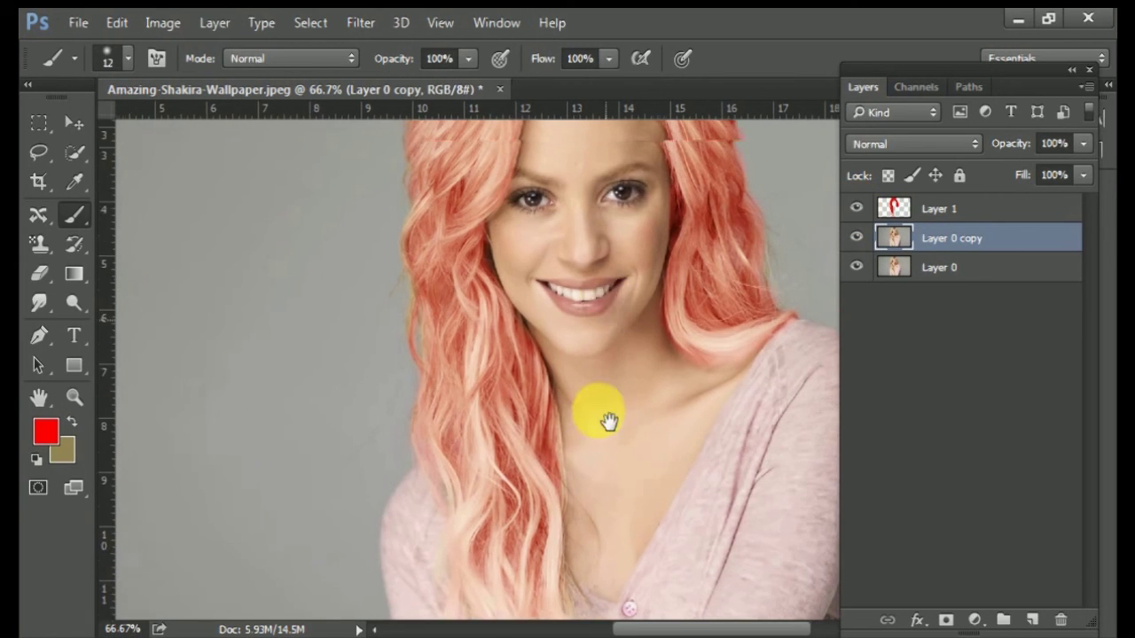
pyautogui.scroll(4, 609, 425)
pyautogui.click(862, 210)
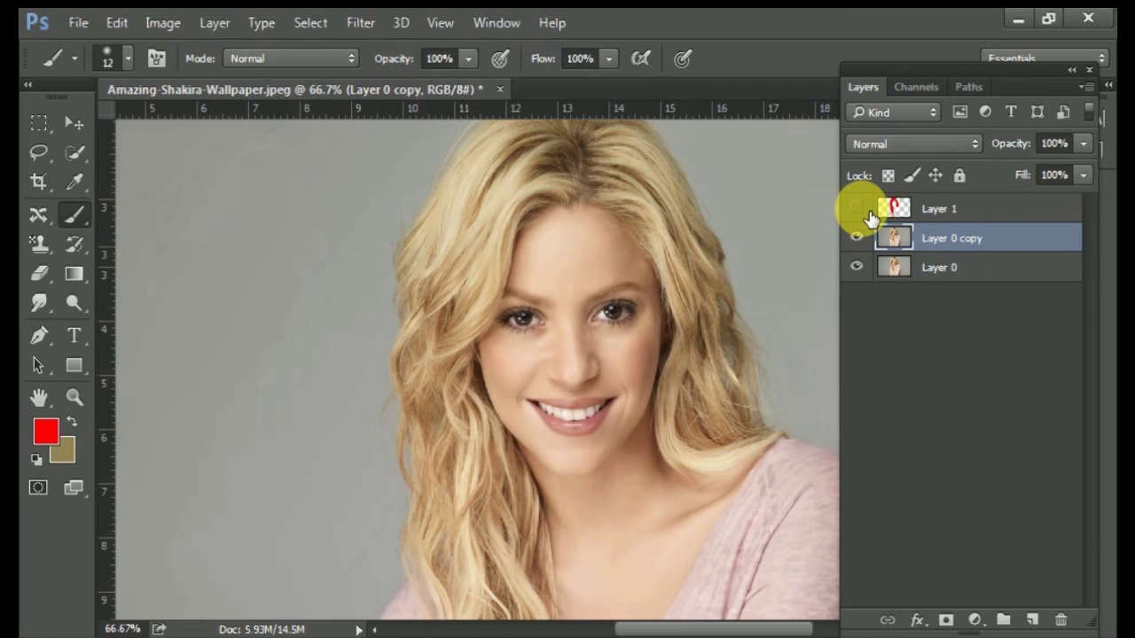
pyautogui.click(869, 213)
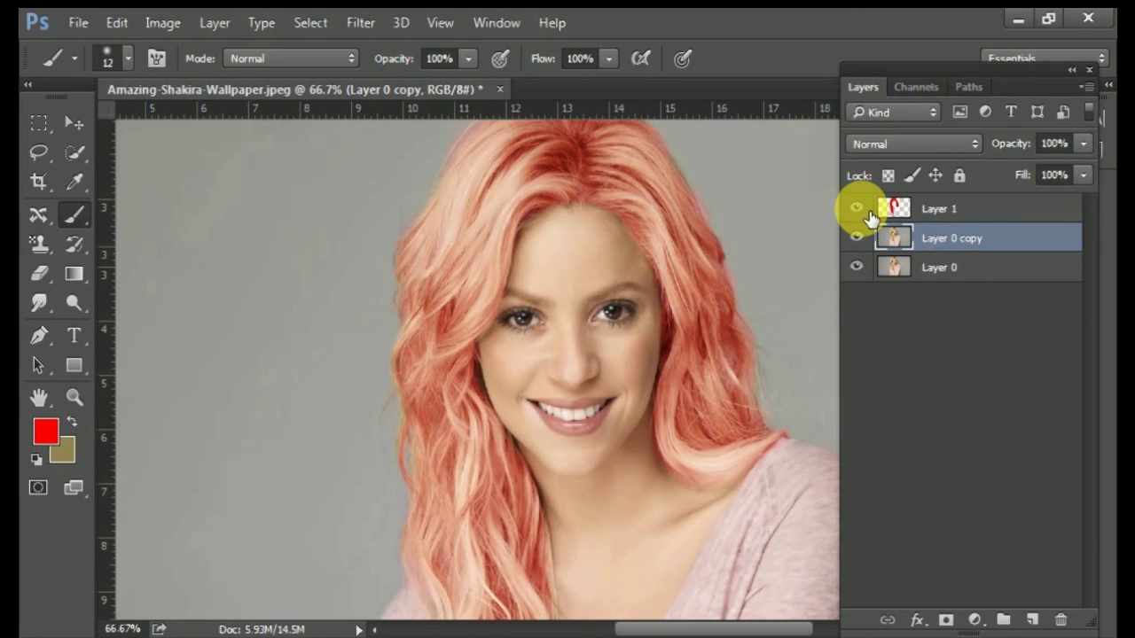